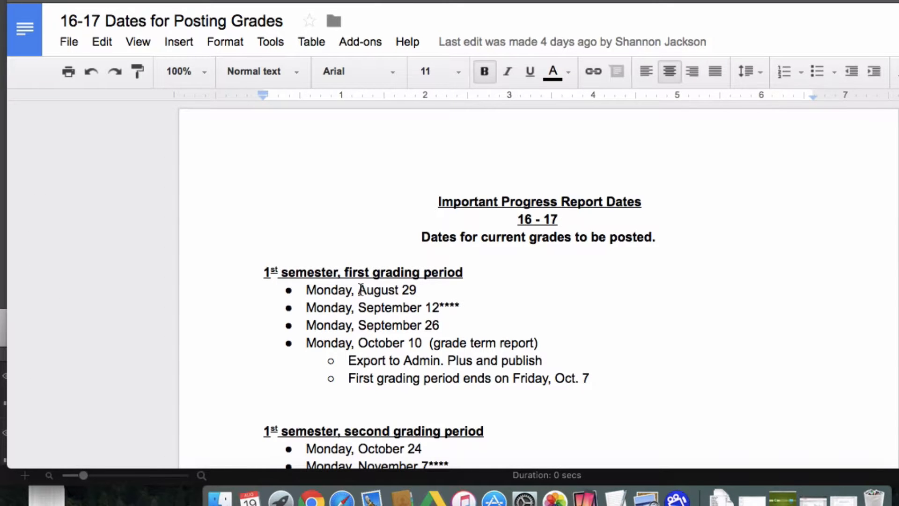
Review the first grading period's posting dates and the reminder about individual comments for averages below C-
left_click_drag(359, 290, 435, 290)
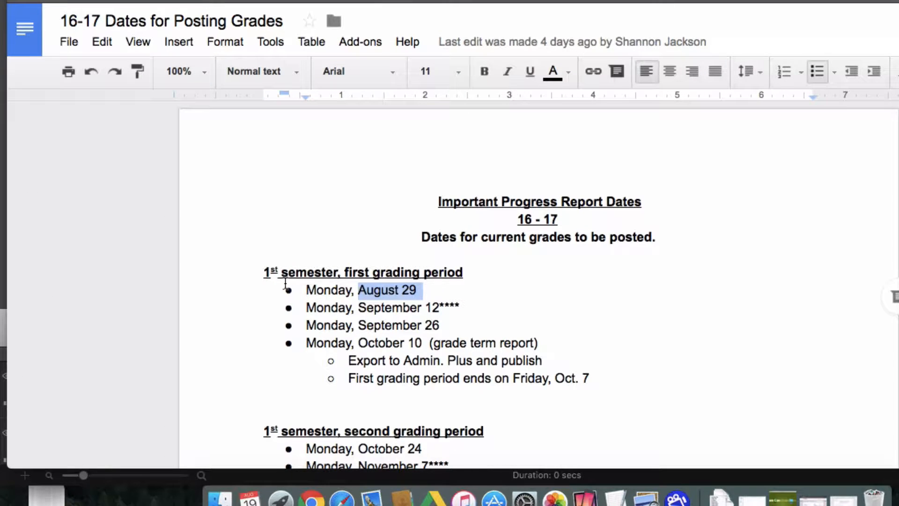
scroll(435, 284, "down", 10)
scroll(436, 281, "down", 5)
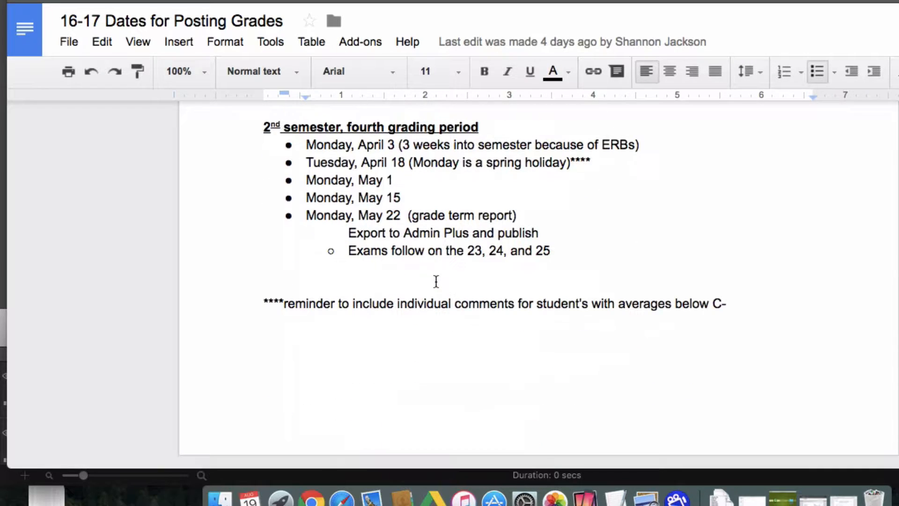
left_click_drag(306, 304, 722, 309)
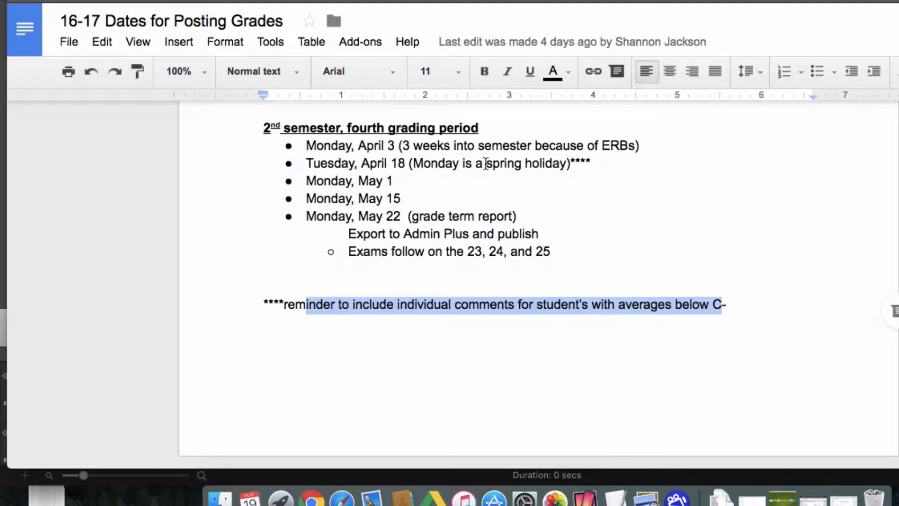
scroll(485, 164, "up", 15)
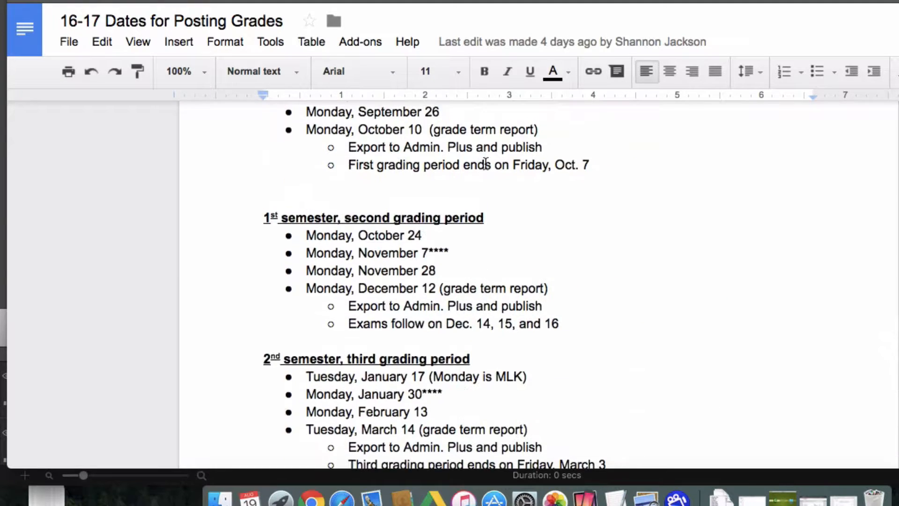
left_click_drag(307, 288, 424, 288)
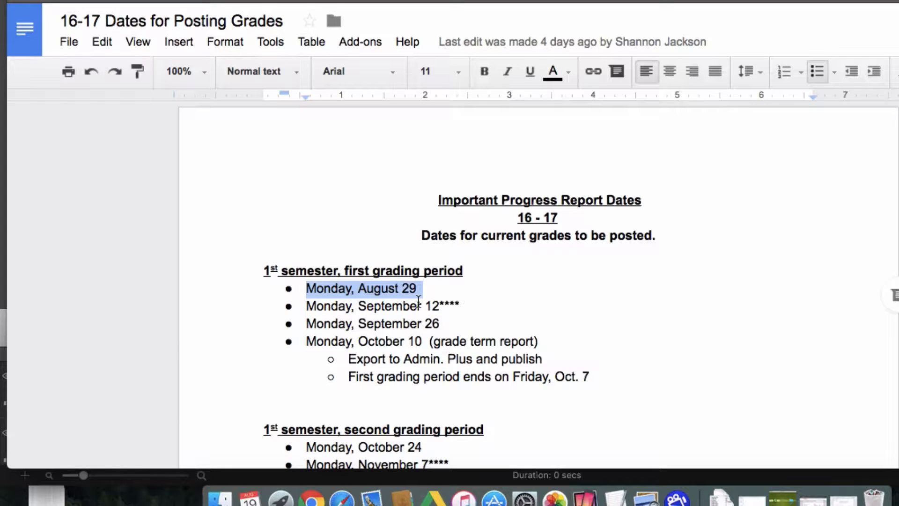
left_click(396, 289)
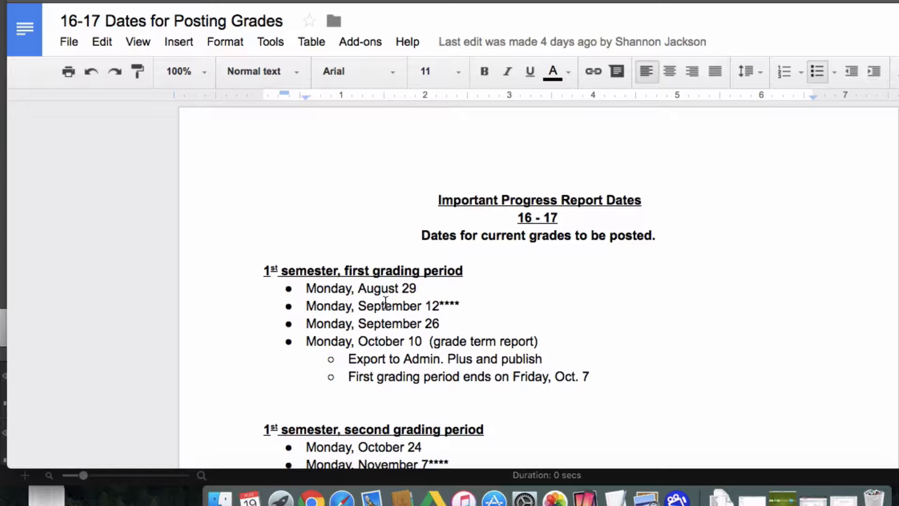
left_click_drag(357, 306, 457, 305)
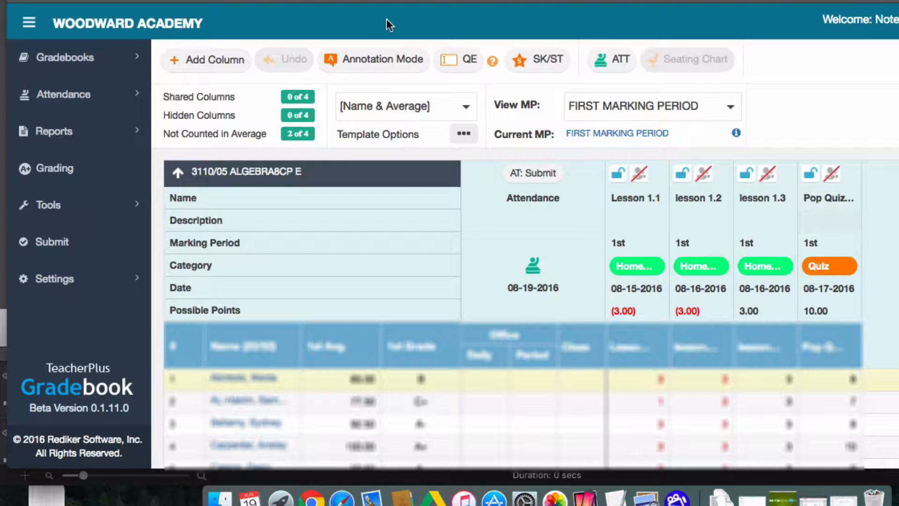
In TeacherPlus Gradebook, add a column named Test with category Test and 200 maximum possible points, not counted in averages
left_click(211, 66)
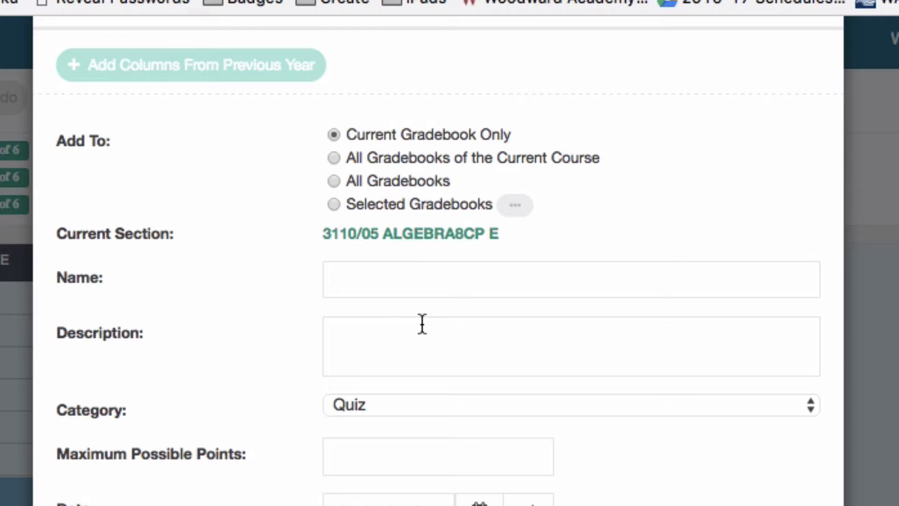
left_click(401, 281)
type("Test")
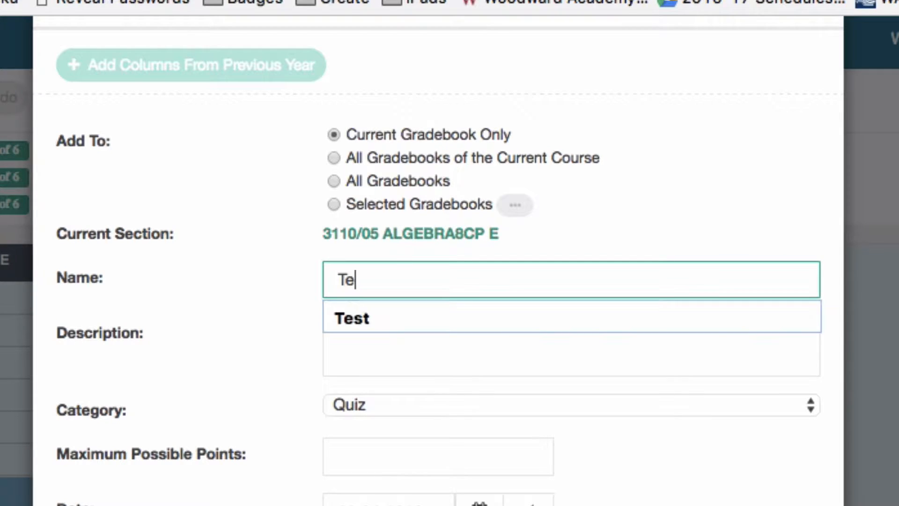
left_click(400, 405)
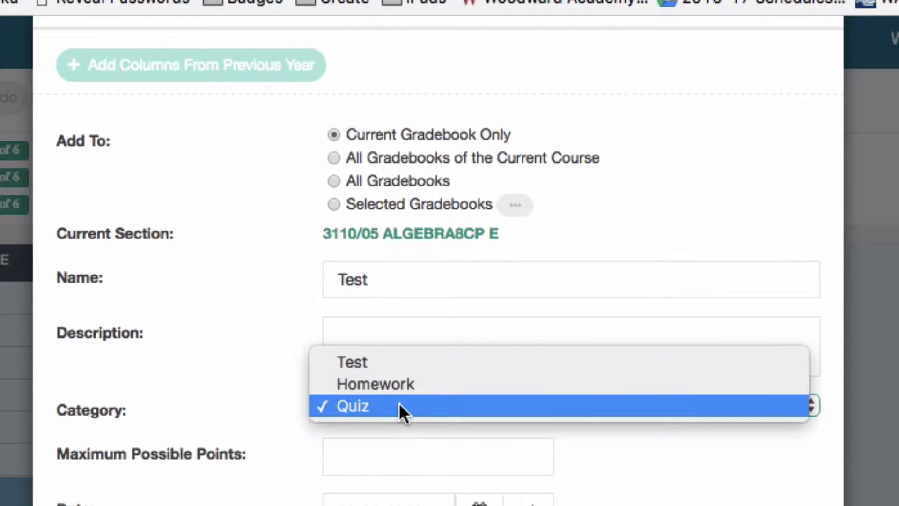
left_click(394, 364)
left_click(382, 461)
type("200")
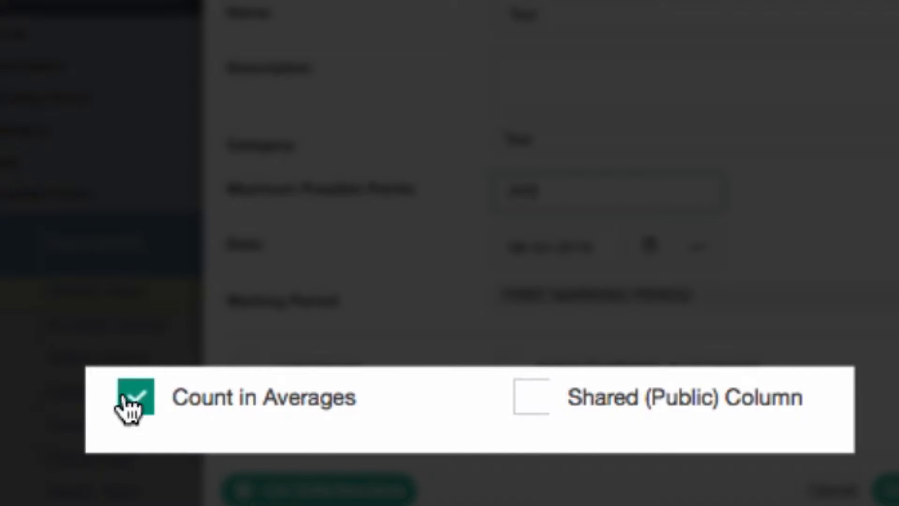
left_click(140, 414)
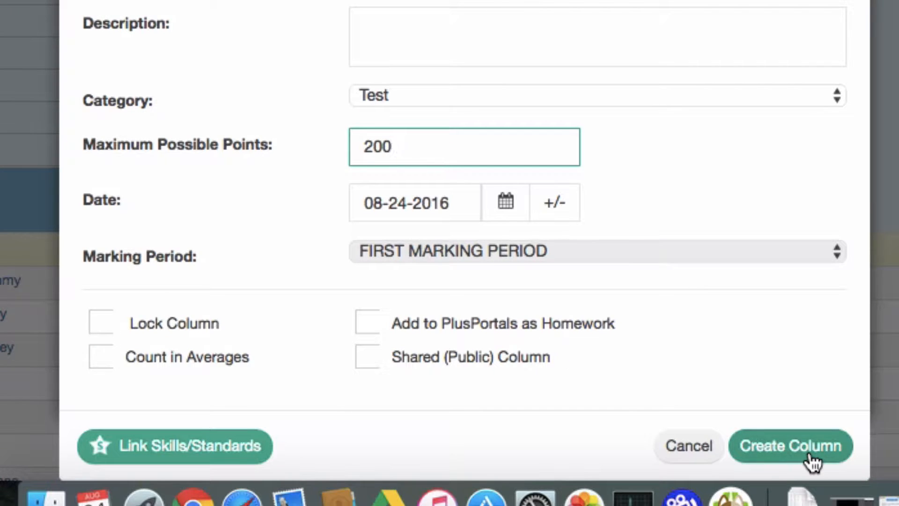
left_click(811, 461)
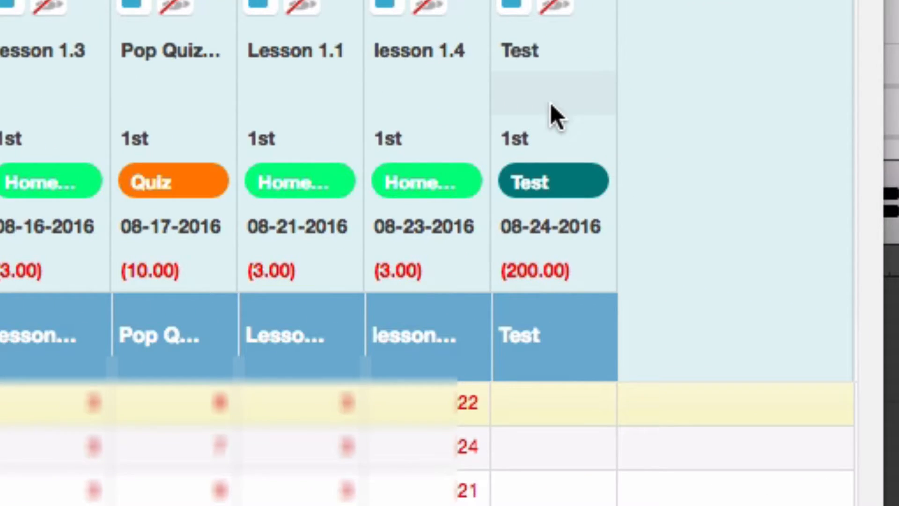
Edit the Test column's details so that it counts in averages and is a shared (public) column
left_click(854, 174)
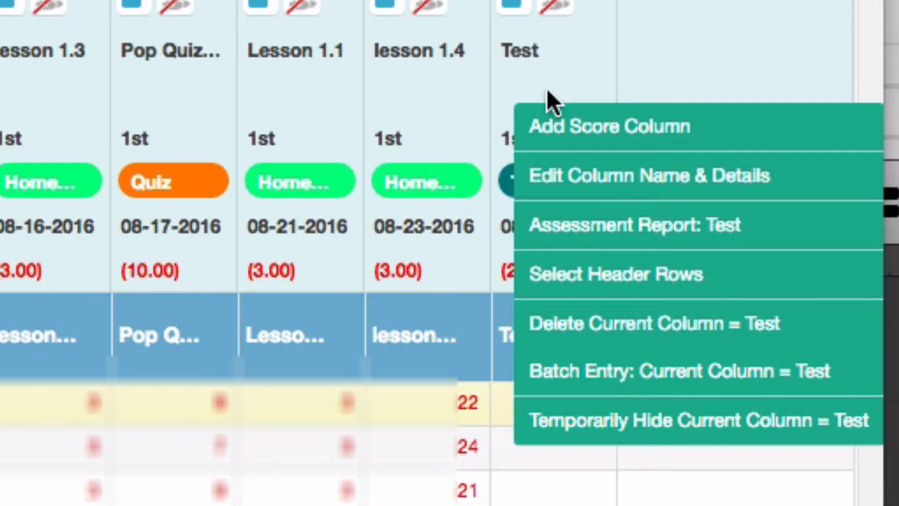
left_click(604, 183)
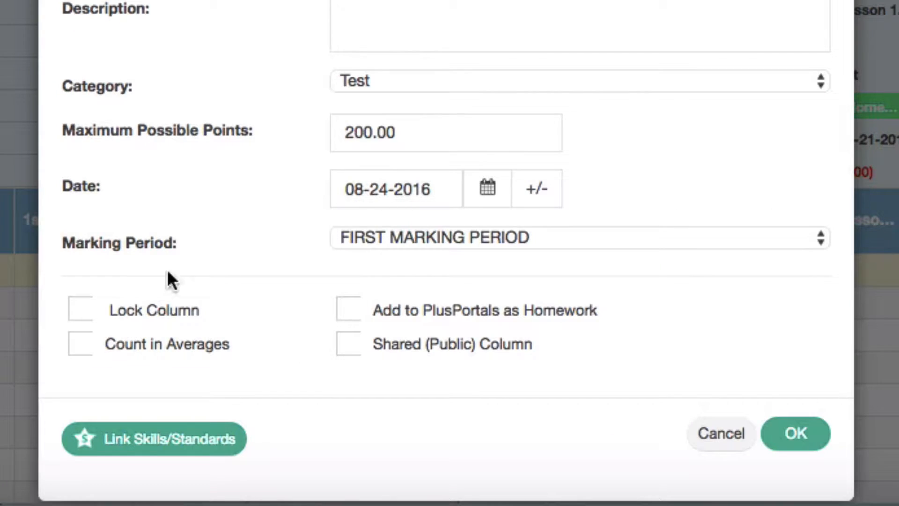
left_click(79, 346)
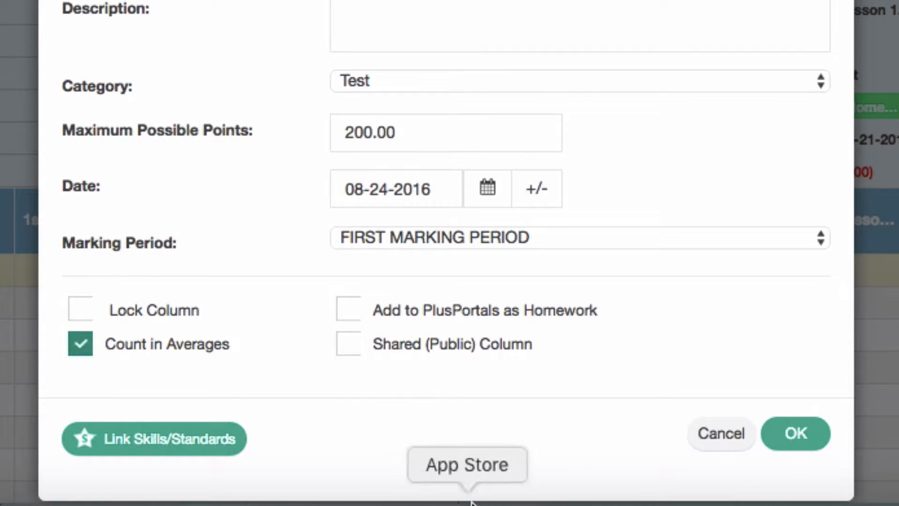
left_click(347, 350)
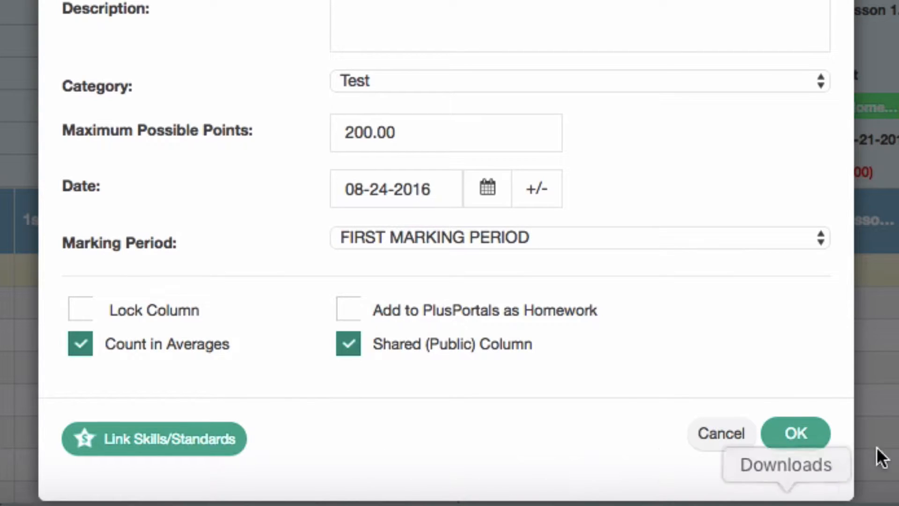
left_click(695, 443)
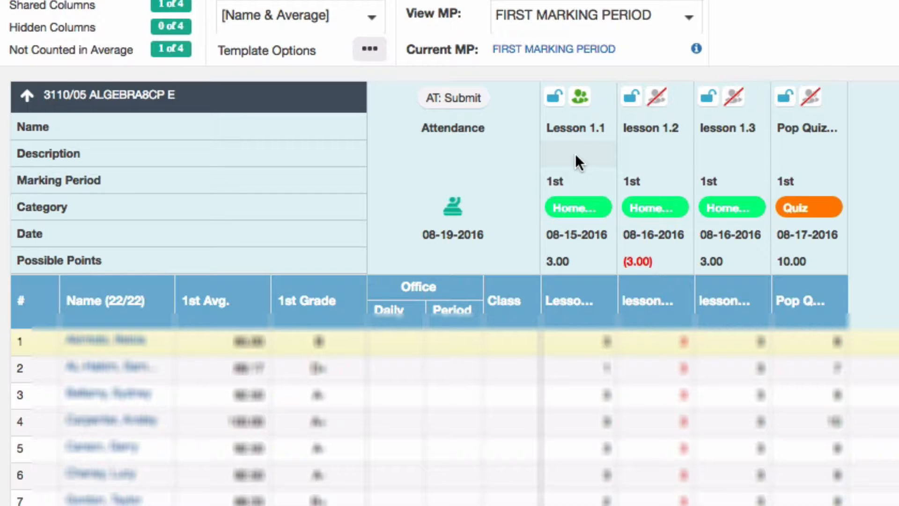
Make the lesson 1.2, lesson 1.3 and Pop Quiz 1.1-1.3 columns public so they are shared on the PlusPortals and counted in averages
left_click(656, 97)
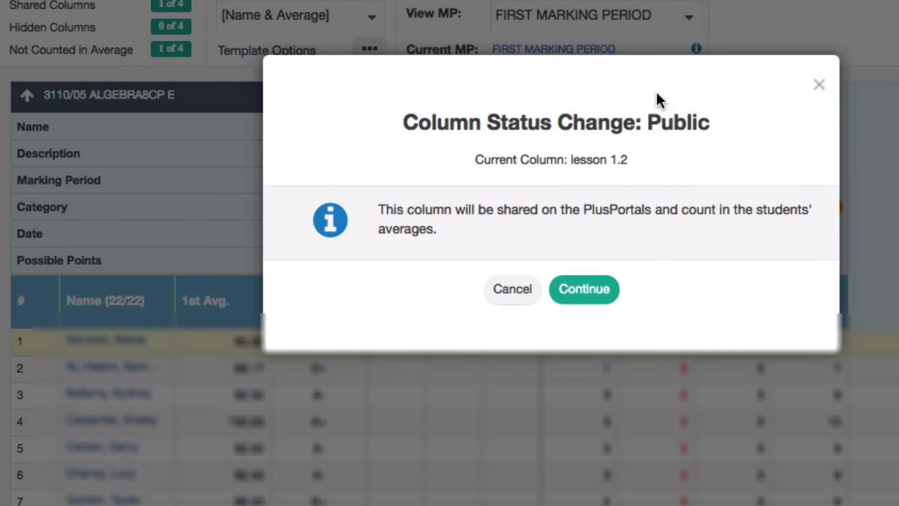
left_click(580, 294)
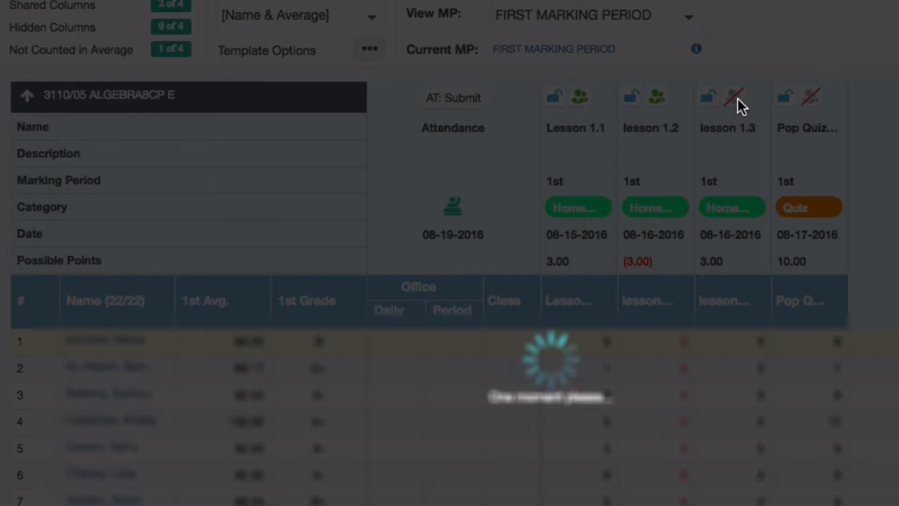
left_click(736, 97)
left_click(582, 300)
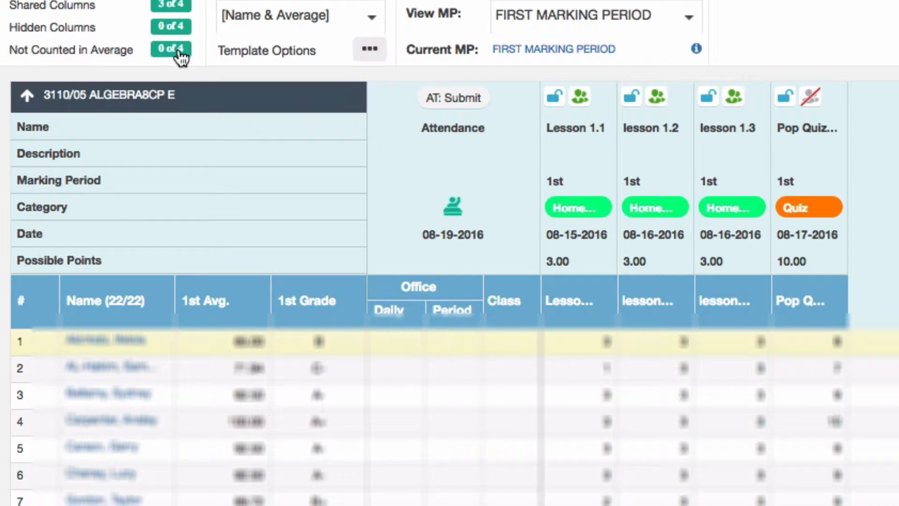
left_click(811, 98)
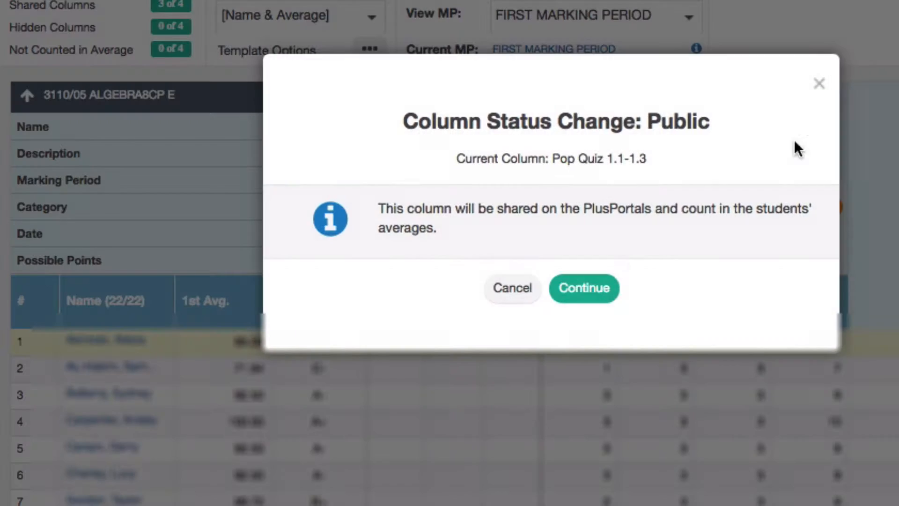
left_click(602, 287)
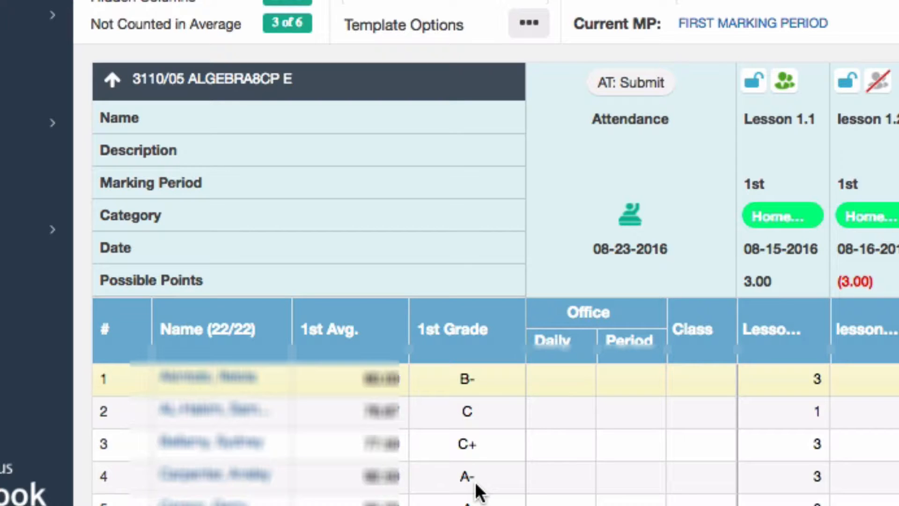
Enter B-E as the first-marking-period grade for the first student in the list
left_click(473, 380)
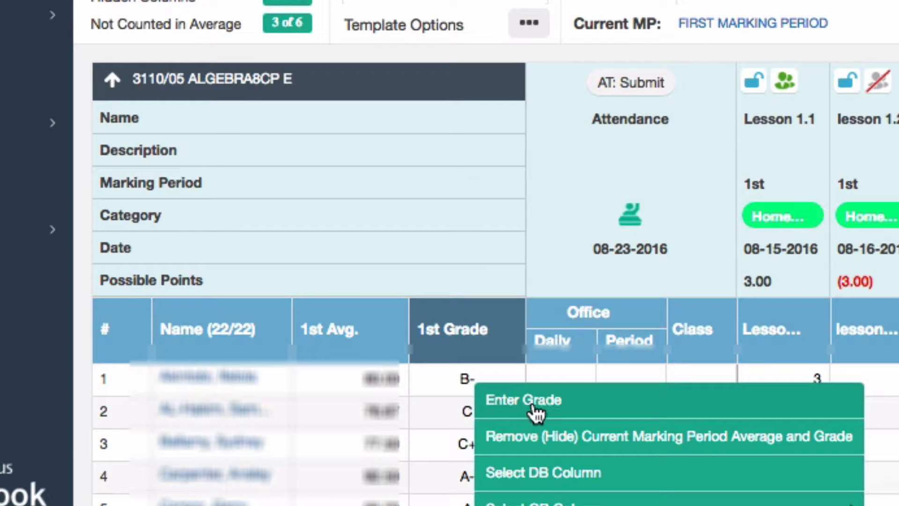
left_click(531, 410)
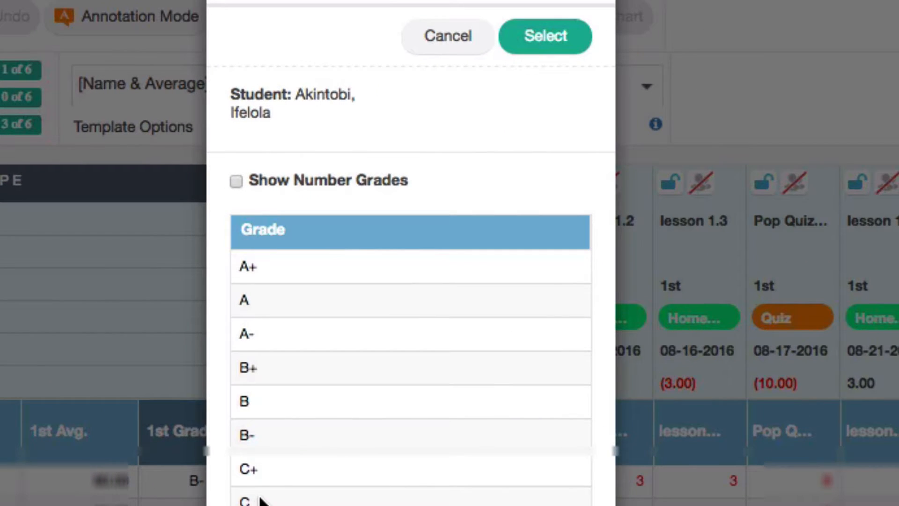
scroll(260, 500, "down", 15)
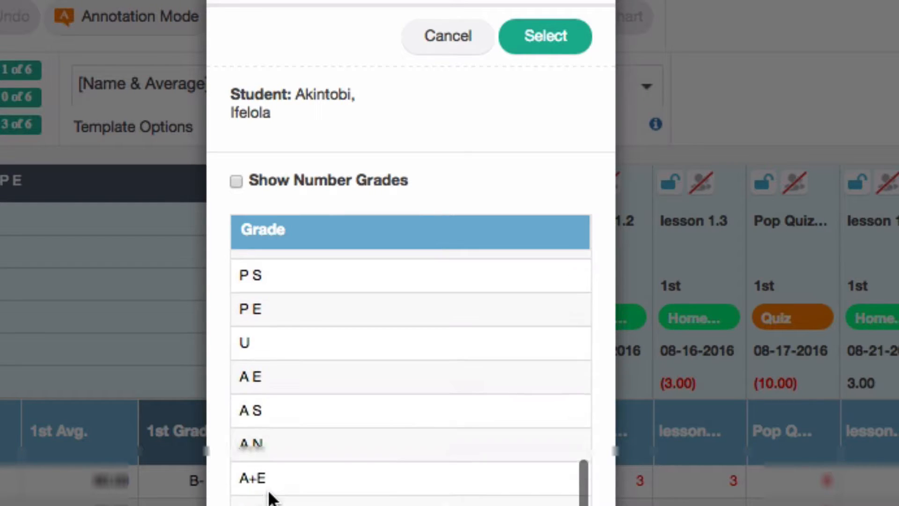
scroll(271, 497, "down", 10)
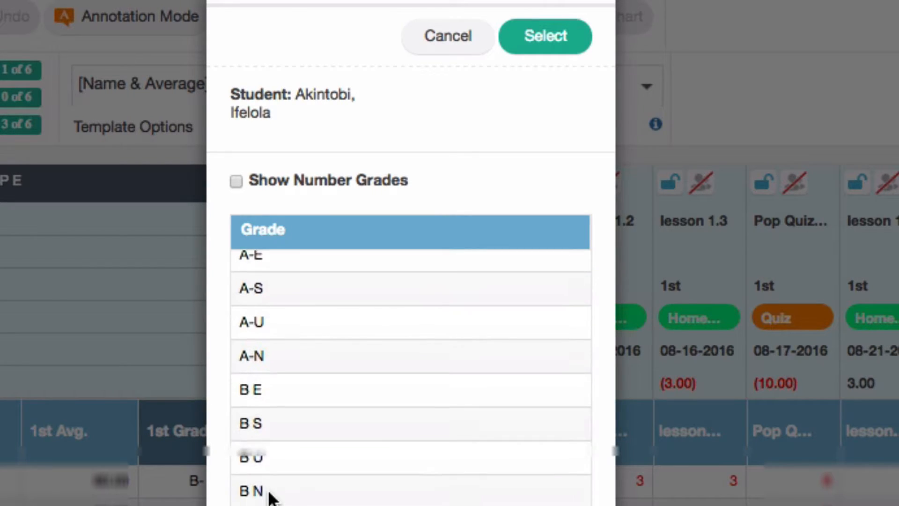
scroll(269, 491, "down", 1)
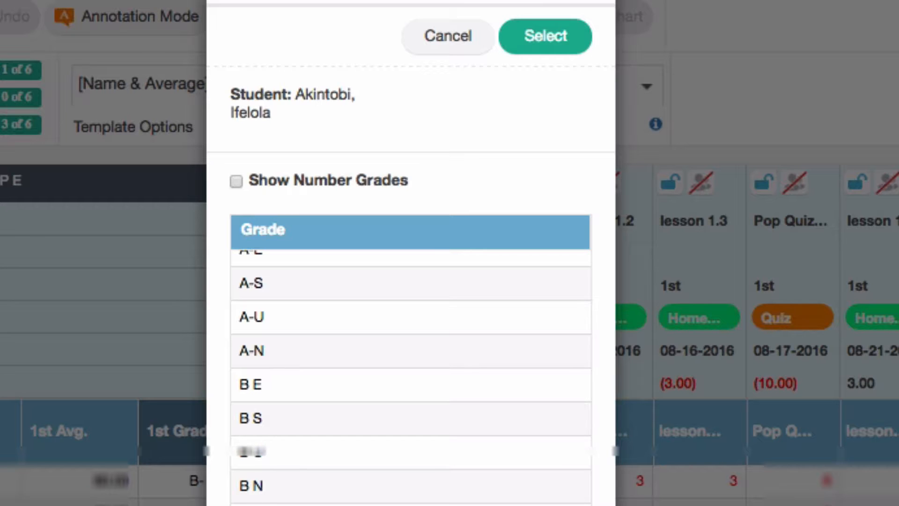
scroll(410, 374, "down", 5)
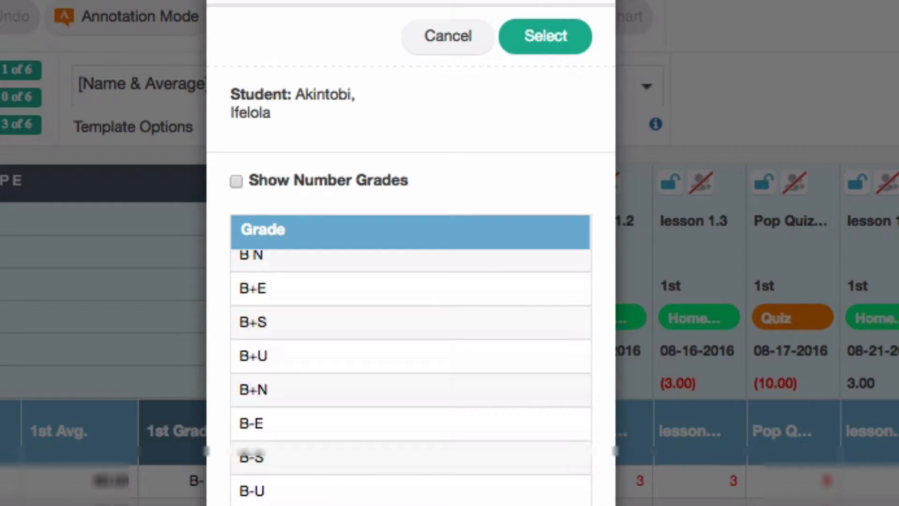
left_click(247, 423)
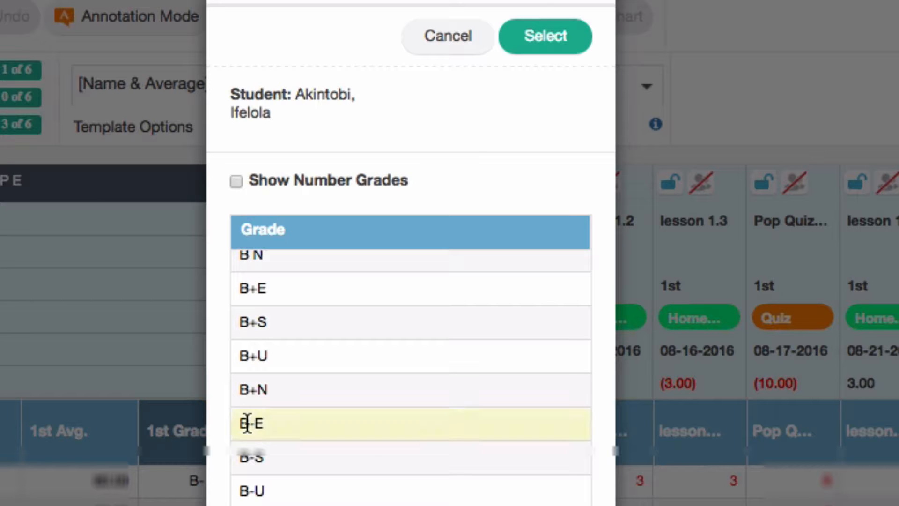
left_click(547, 37)
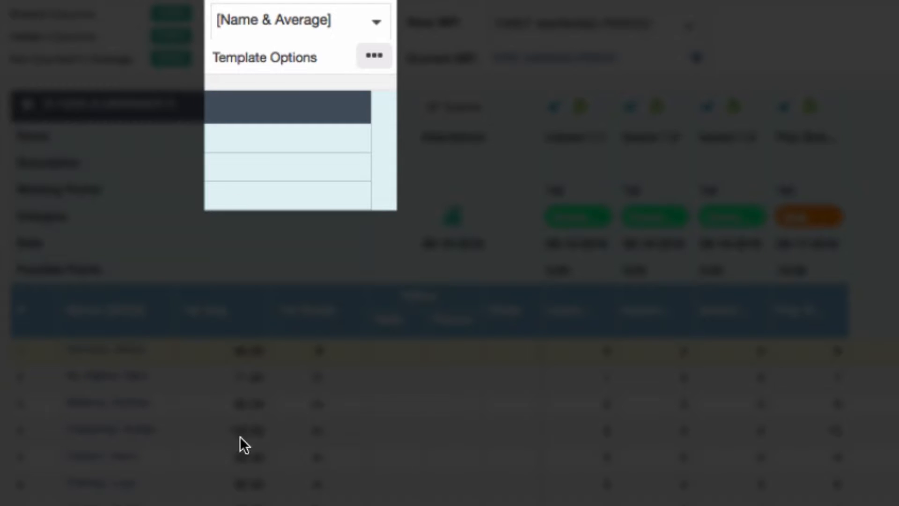
Switch the gradebook template to [Comments & Narratives] and look over the narrative column for all students
left_click(379, 24)
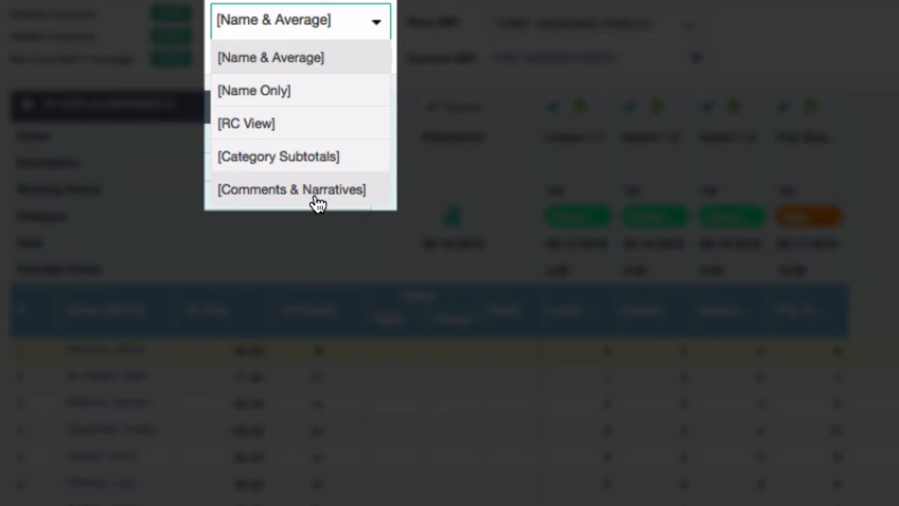
left_click(345, 193)
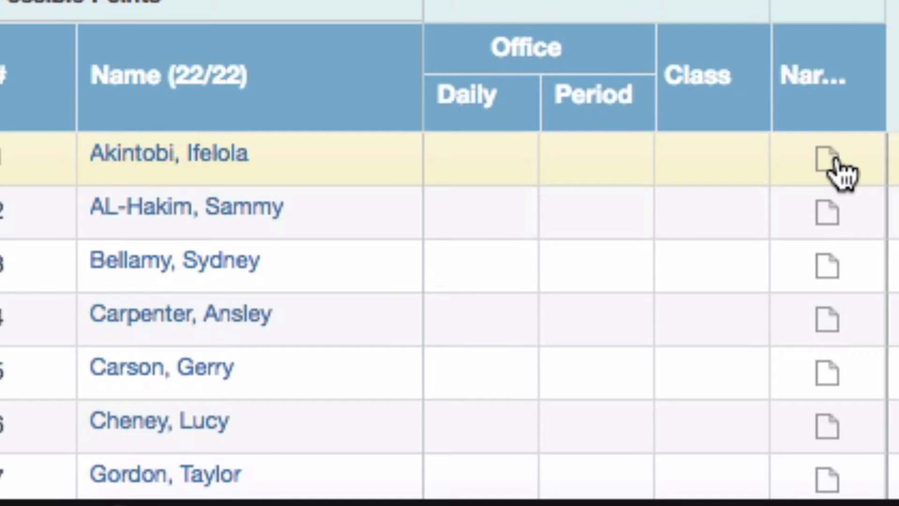
scroll(840, 173, "down", 10)
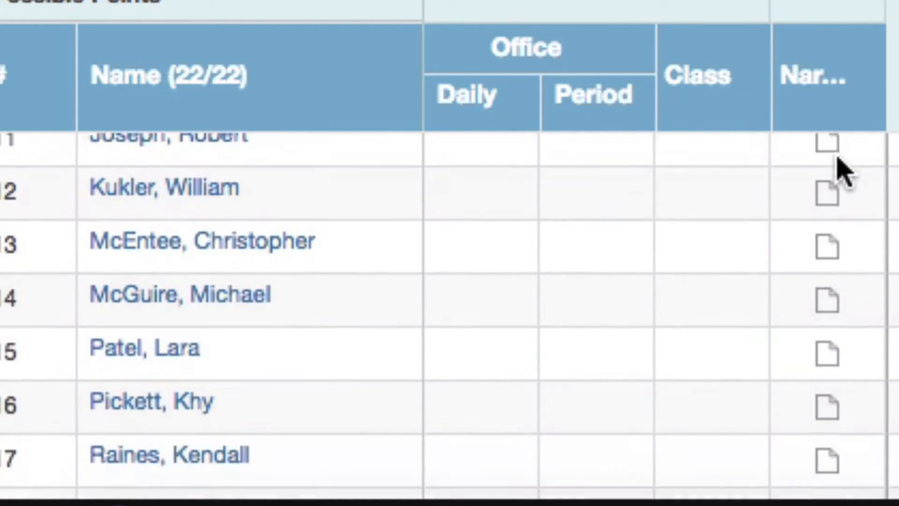
scroll(840, 172, "down", 1)
scroll(840, 172, "up", 11)
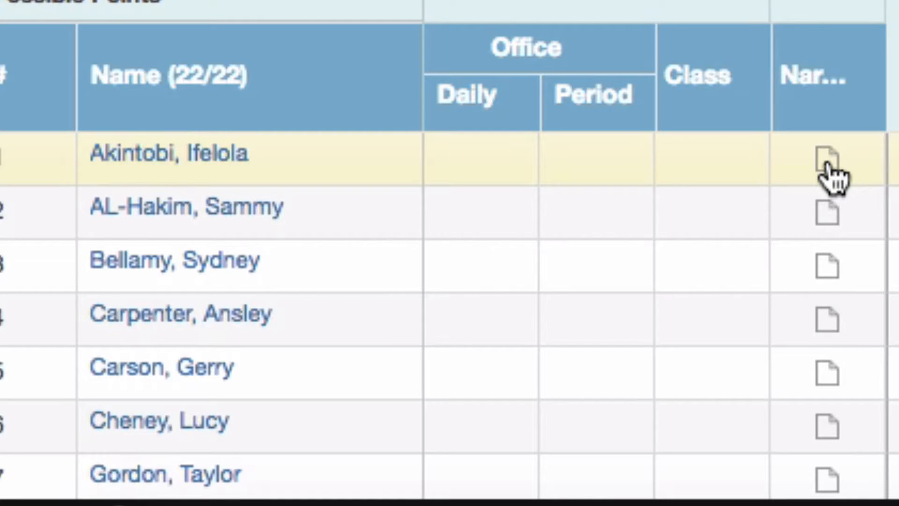
Open the first student's narrative editor for the First Marking Period and close it without saving
left_click(828, 165)
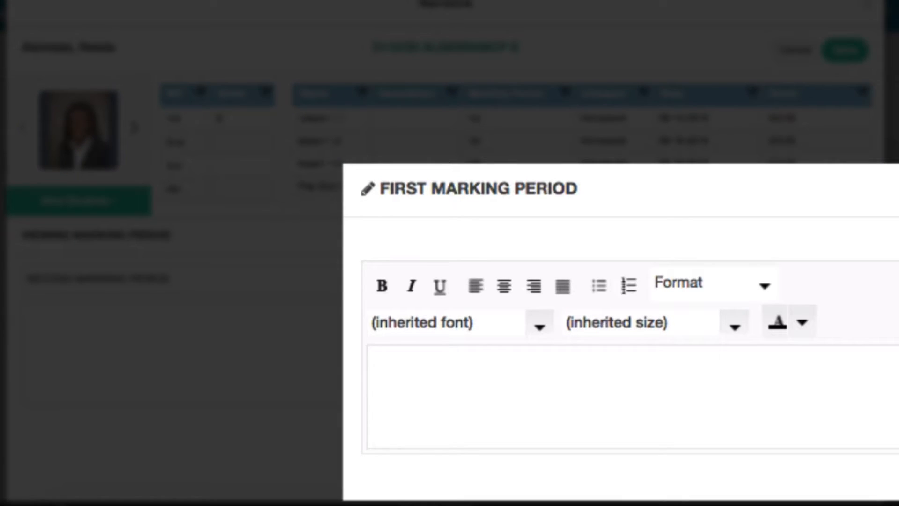
left_click(437, 395)
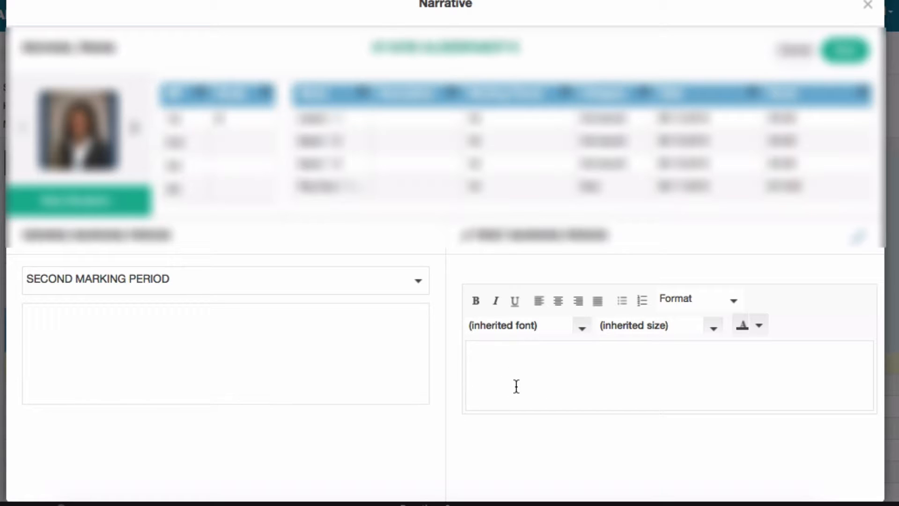
left_click(796, 49)
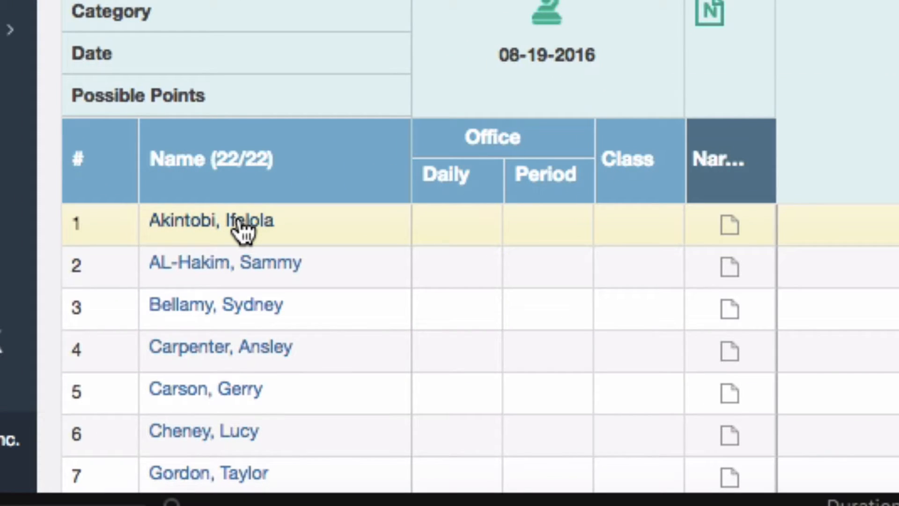
View the first student's private memo and the class memo editor for 3110/05 ALGEBRA8CP E, closing the class memo without saving
right_click(240, 229)
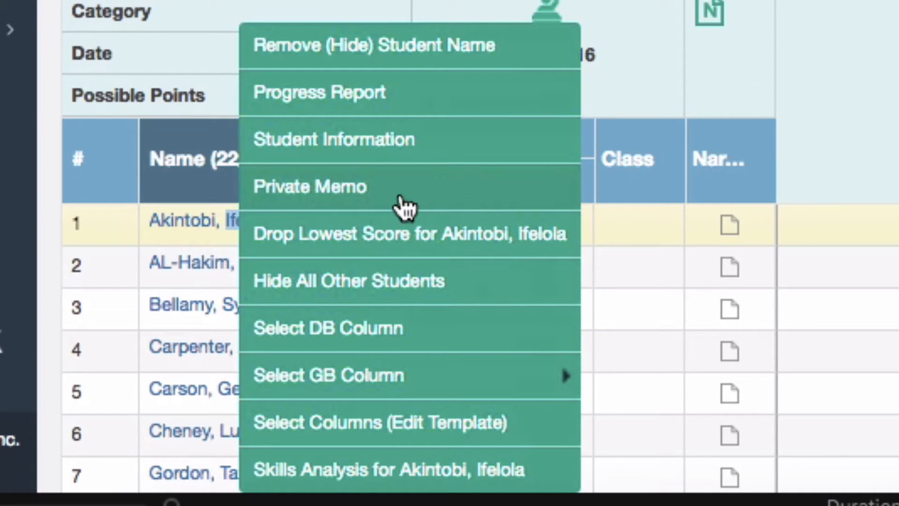
left_click(328, 196)
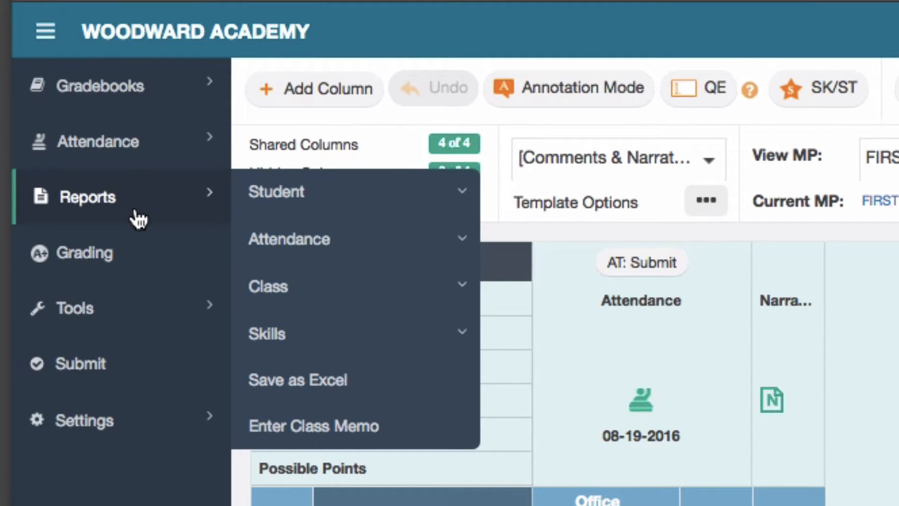
left_click(289, 435)
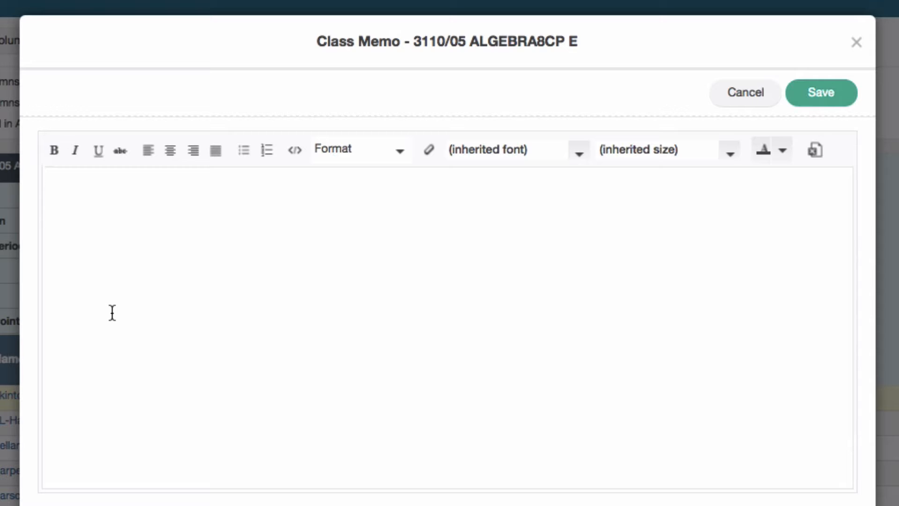
left_click(736, 92)
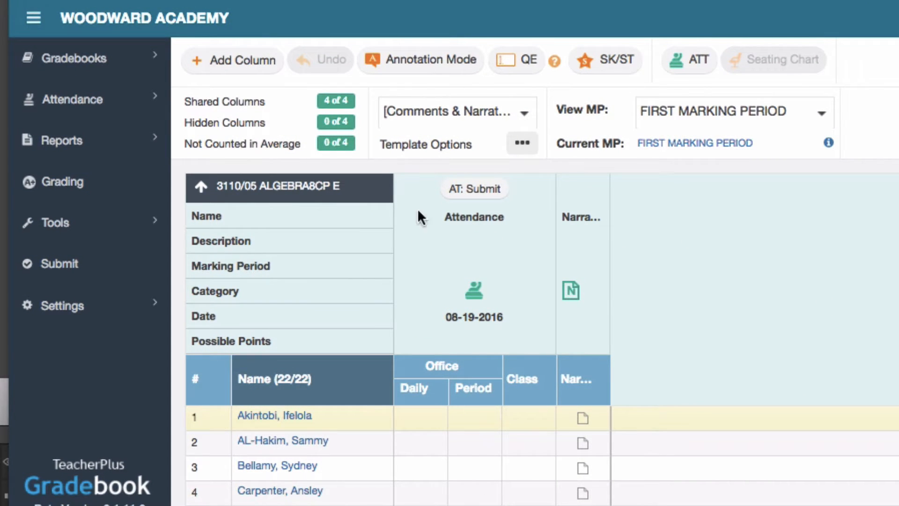
Switch the gradebook template to [Name & Average] and make the Pop Quiz 1.1-1.3 column and all three lesson columns private
left_click(466, 120)
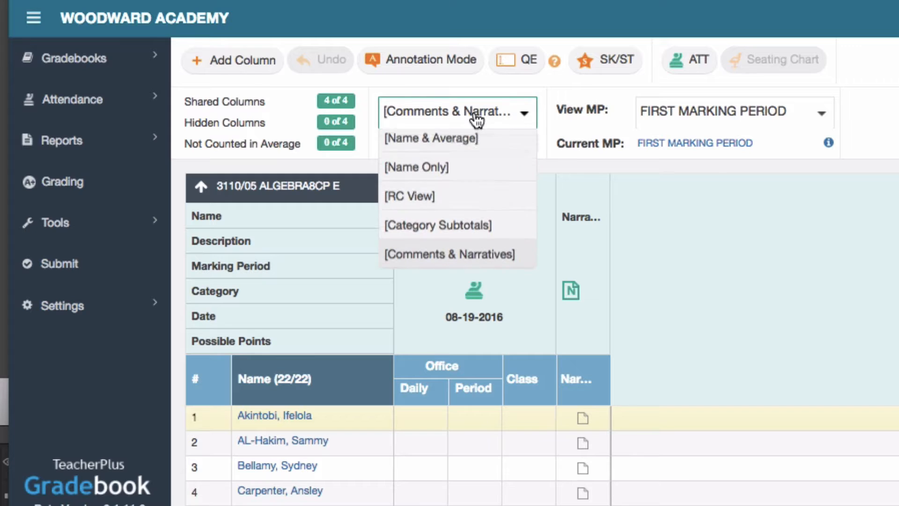
left_click(463, 147)
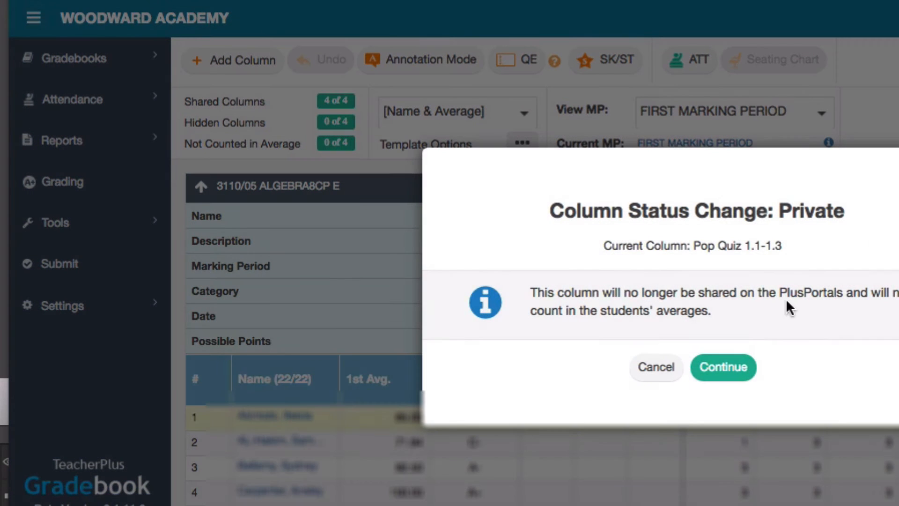
left_click(727, 370)
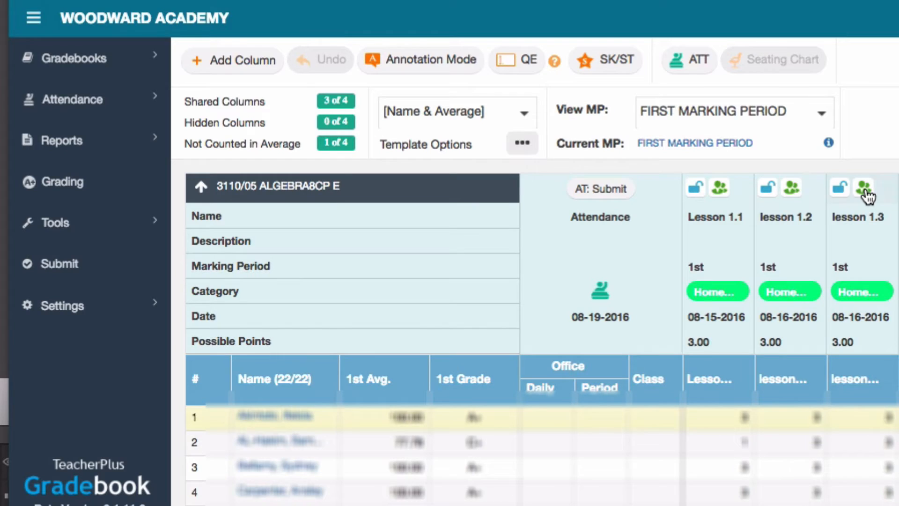
left_click(865, 188)
left_click(732, 370)
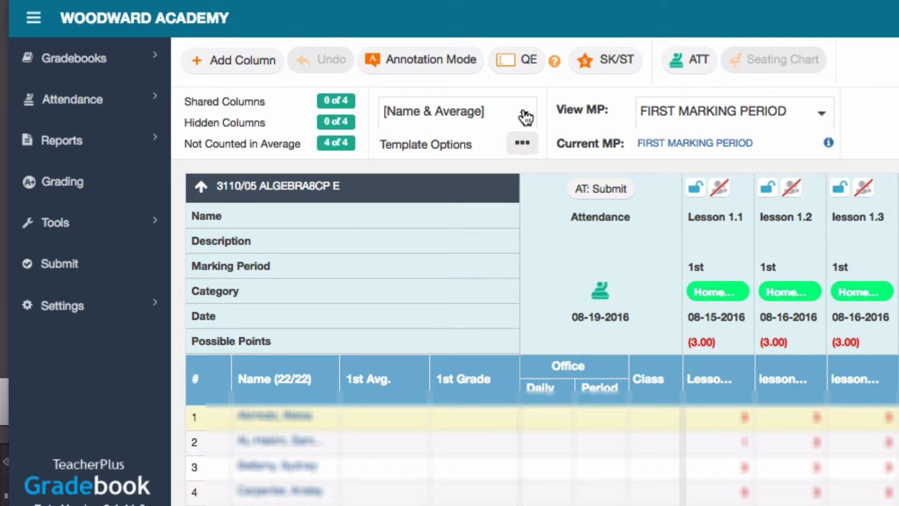
Edit the [Name & Average] template and add Narratives to its selected gradebook columns
left_click(411, 119)
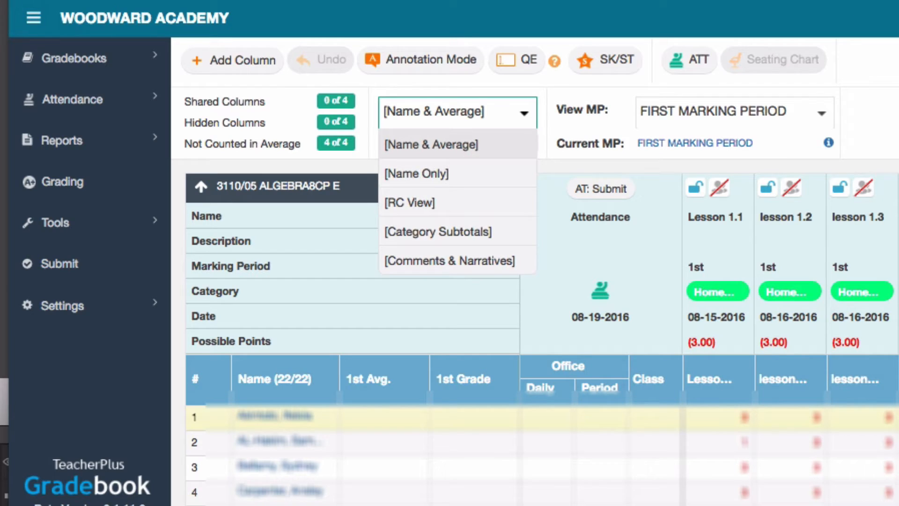
left_click(435, 146)
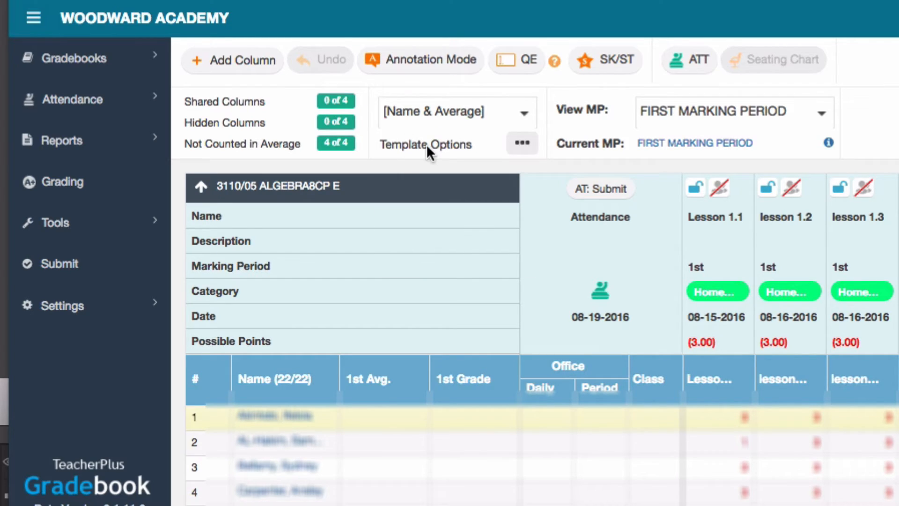
left_click(522, 144)
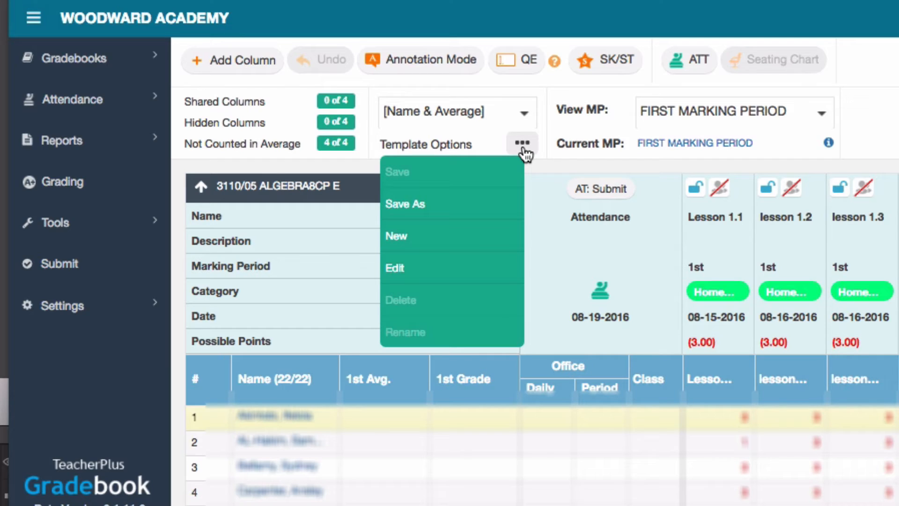
left_click(399, 271)
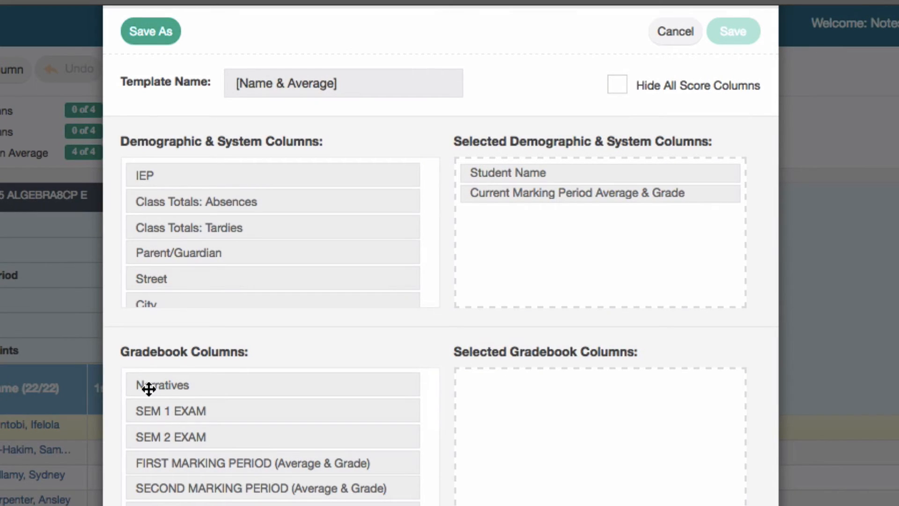
left_click_drag(149, 389, 502, 396)
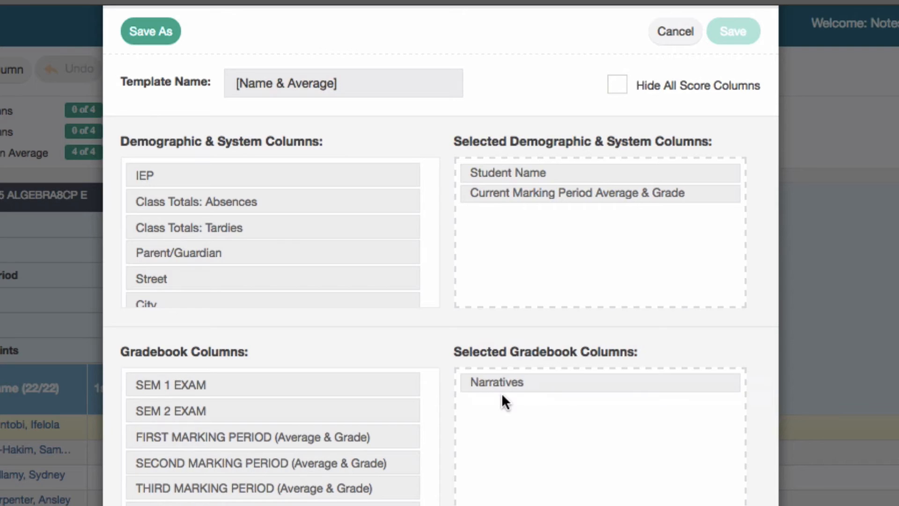
Save the edited column selection as a new template named Scores+Narrative and look over the student rows in it
left_click(150, 32)
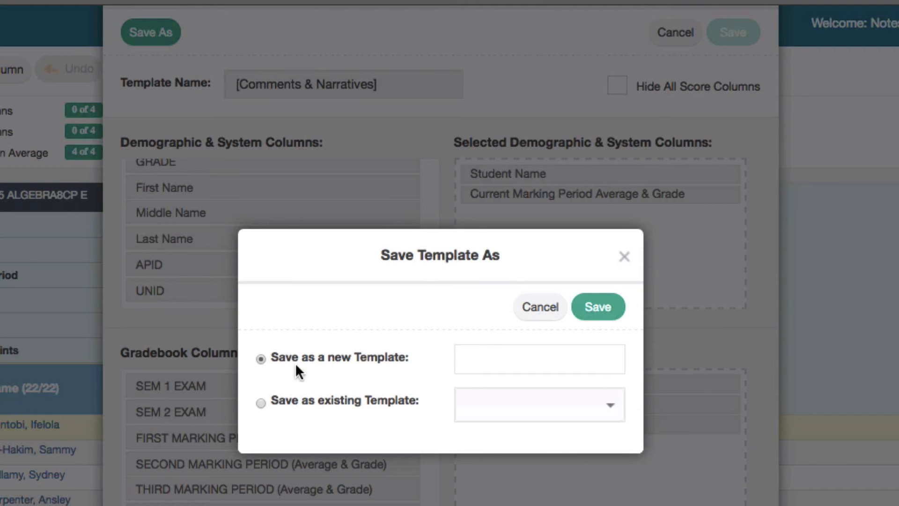
left_click(485, 358)
type("S")
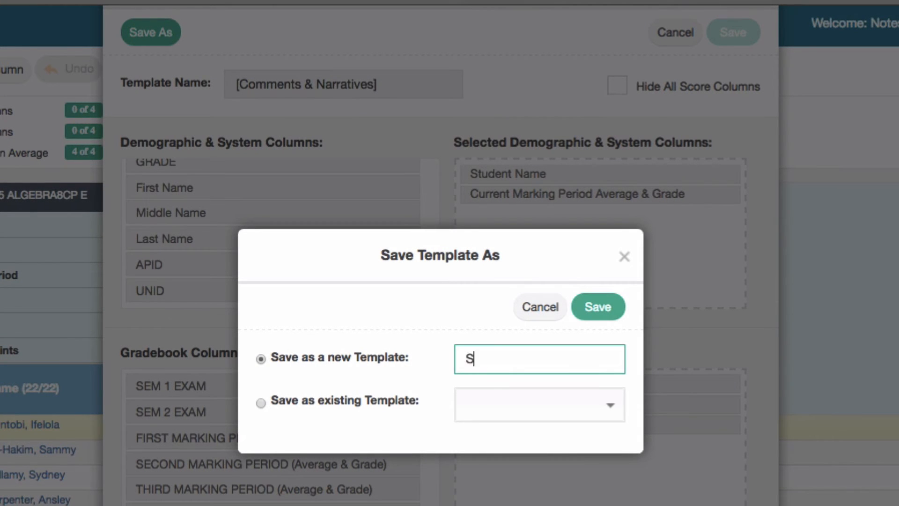
type("cores+Narrative")
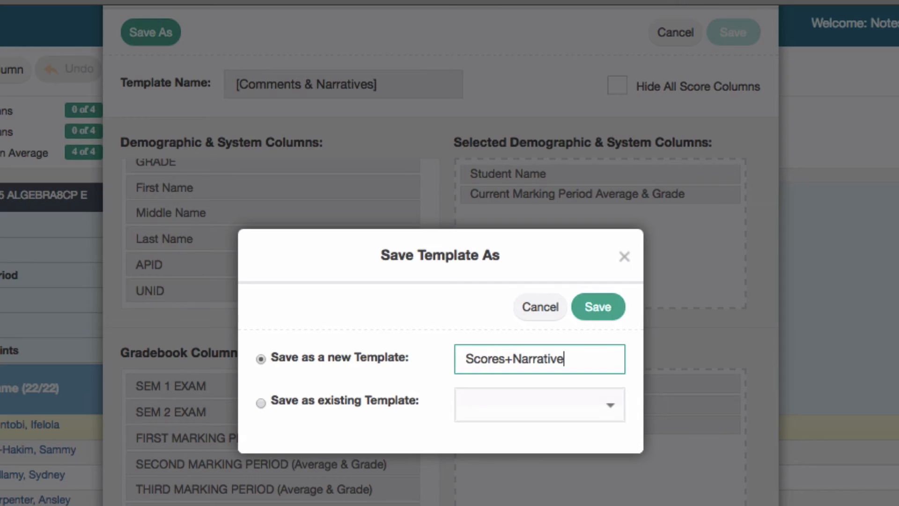
left_click(603, 307)
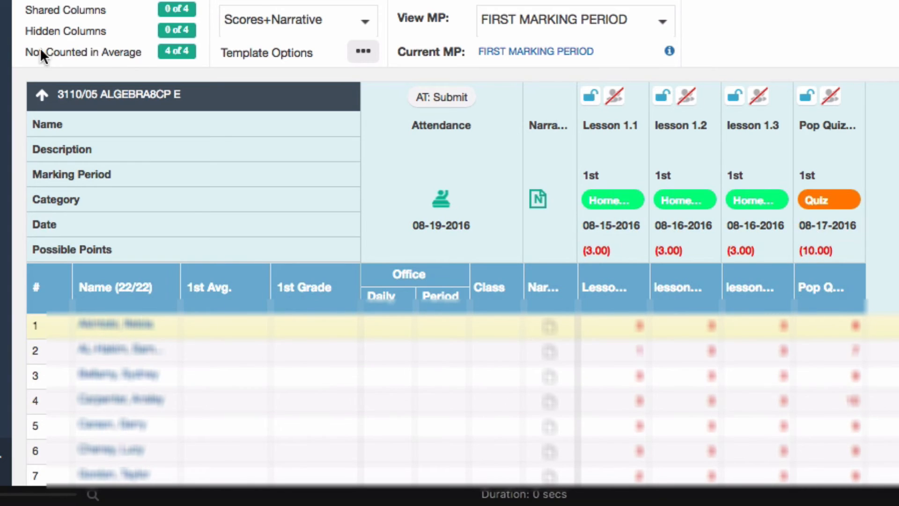
scroll(340, 342, "down", 2)
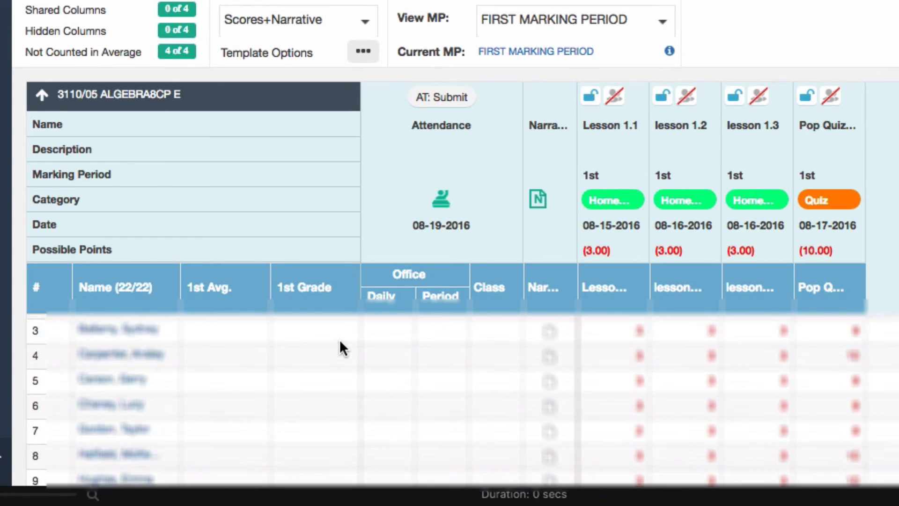
scroll(341, 342, "up", 2)
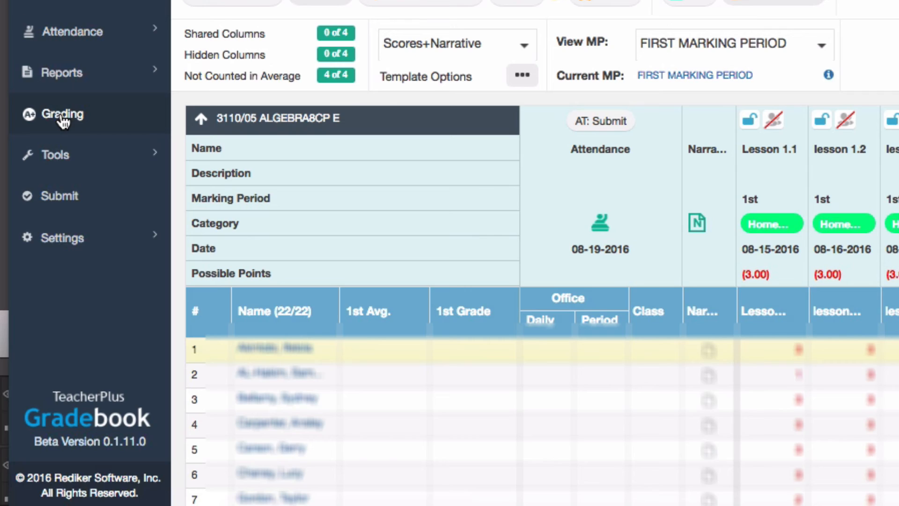
Examine the score codes and the column and category weighting in the grading settings, and close them unchanged
left_click(61, 117)
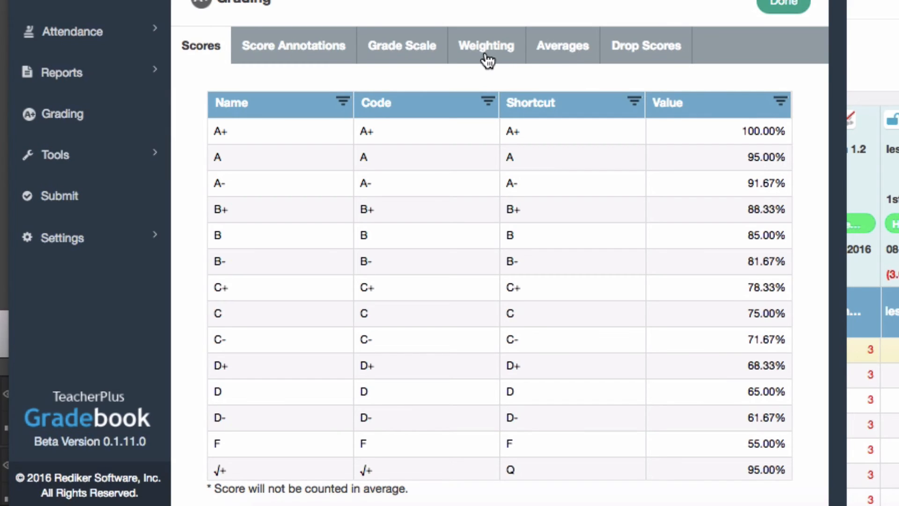
left_click(487, 59)
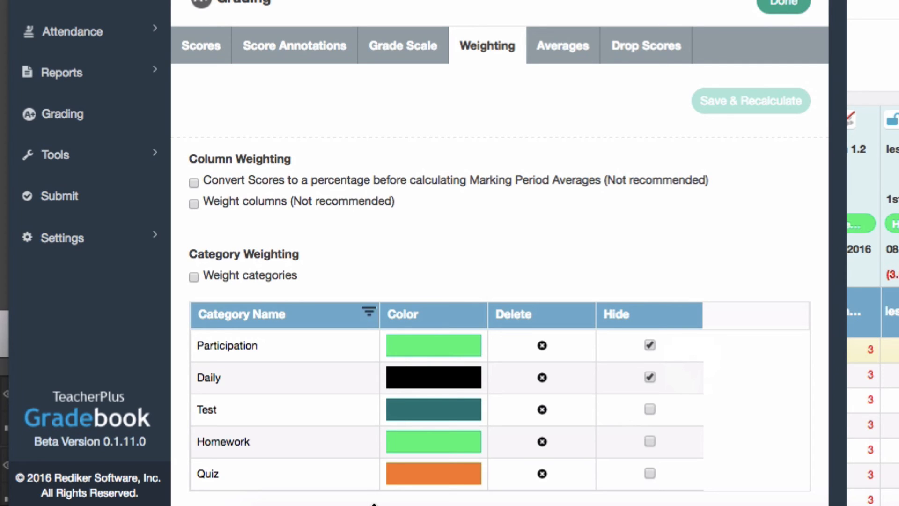
left_click(782, 7)
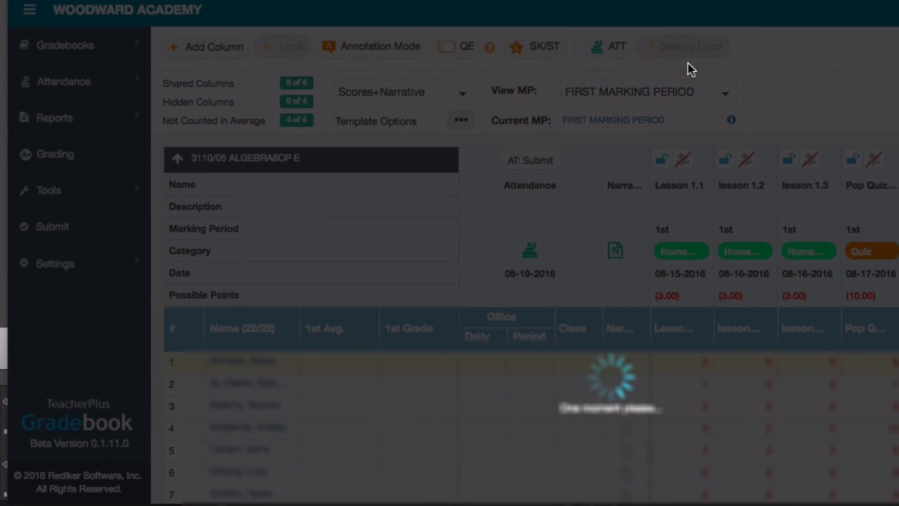